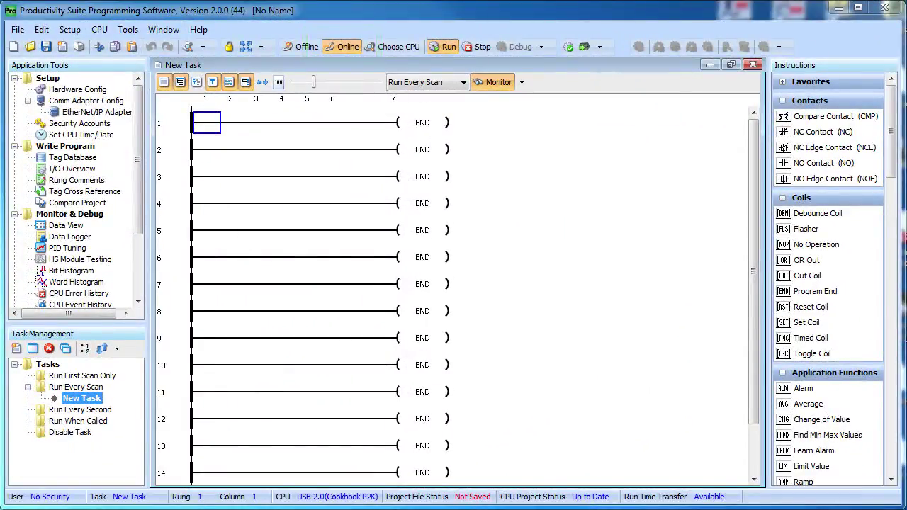
- Drag the Data View window higher up on the screen
{"action": "left_click_drag", "start_coordinate": [535, 418], "coordinate": [550, 193]}
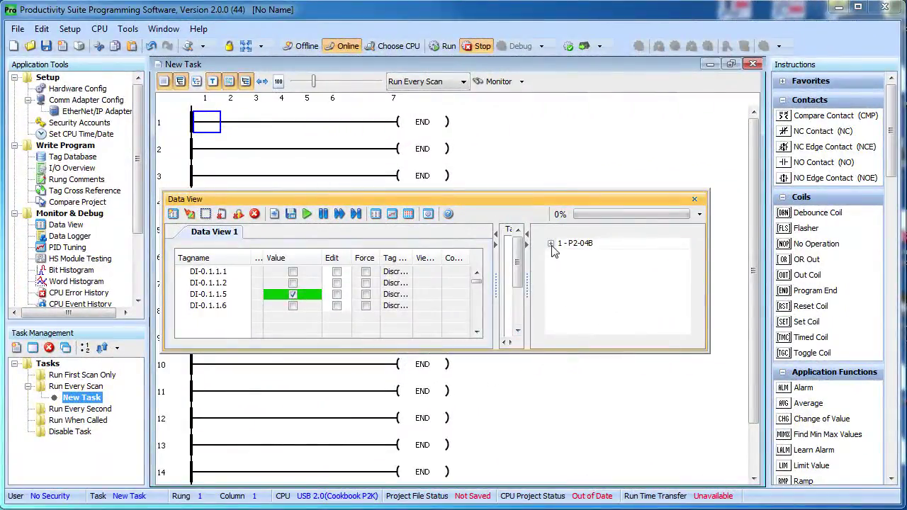
- Expand base 1 - P2-04B, widen the panel, make the P2-08TRS card forceable, and force an output on
{"action": "left_click", "coordinate": [551, 244]}
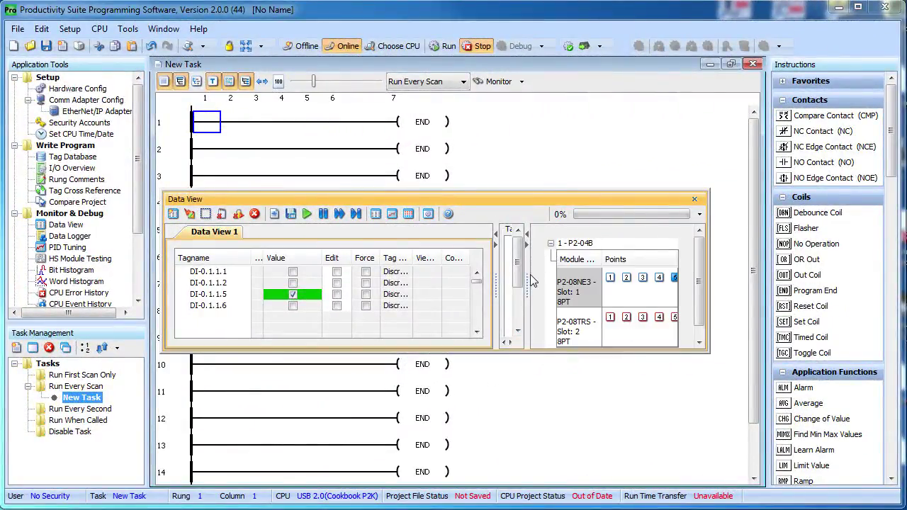
{"action": "left_click_drag", "start_coordinate": [526, 281], "coordinate": [424, 282]}
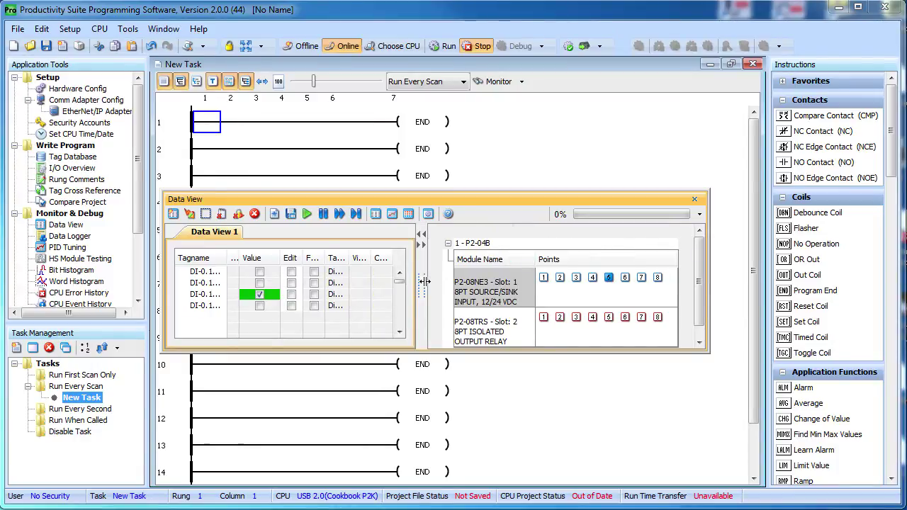
{"action": "right_click", "coordinate": [593, 322]}
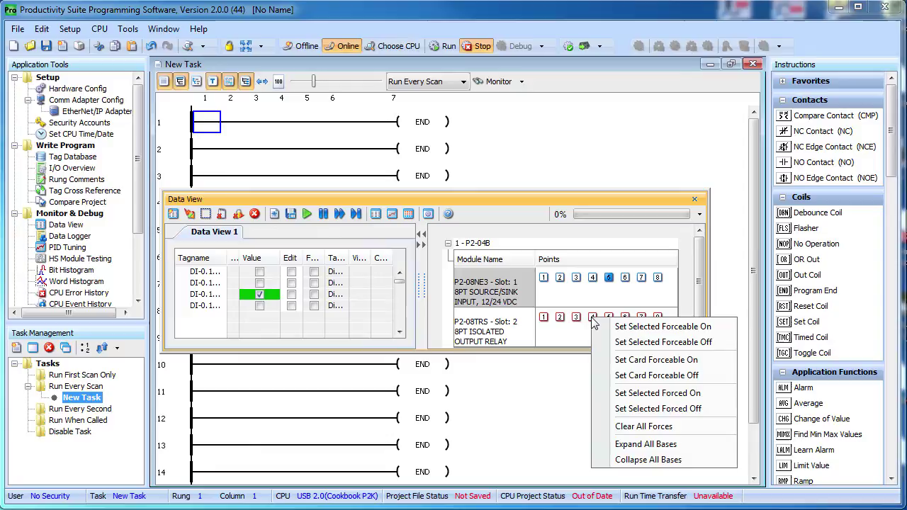
{"action": "left_click", "coordinate": [622, 361]}
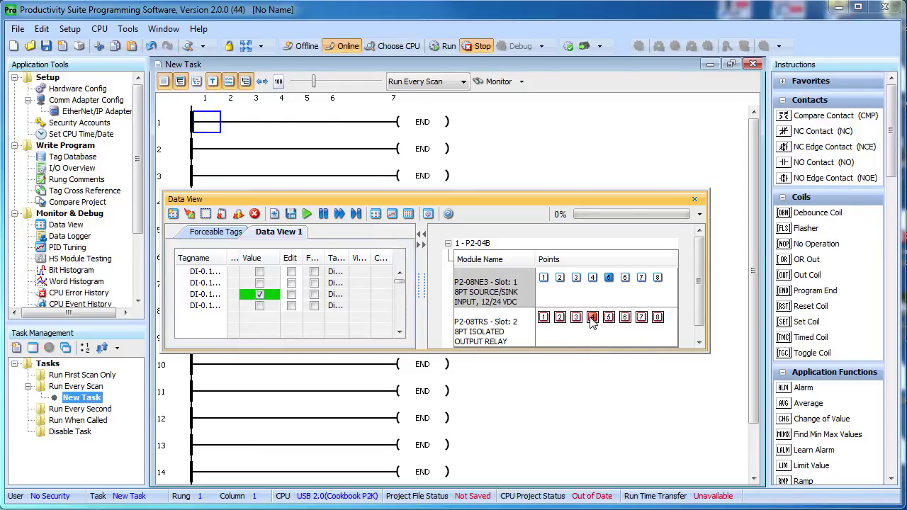
{"action": "left_click", "coordinate": [560, 318]}
- Uncheck the Comment, View As and Tag Data Type columns in the Data View tag list
{"action": "right_click", "coordinate": [333, 260]}
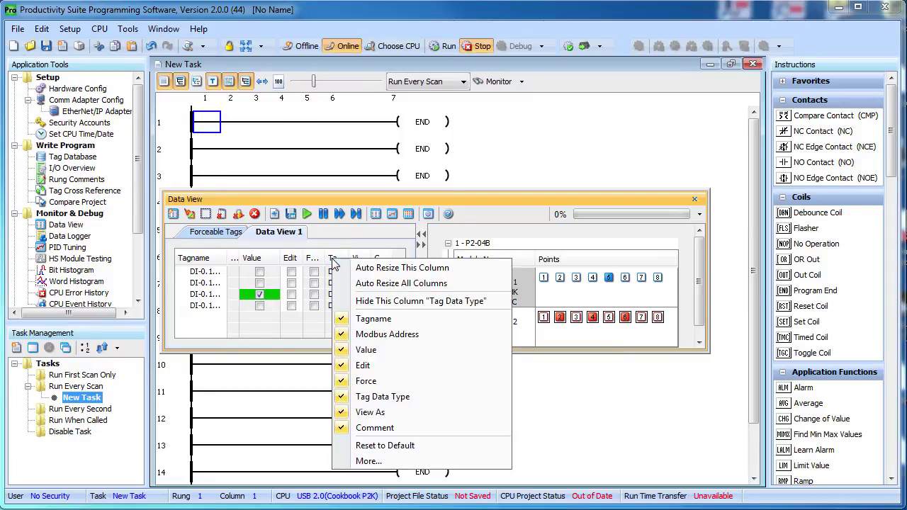
{"action": "left_click", "coordinate": [347, 428]}
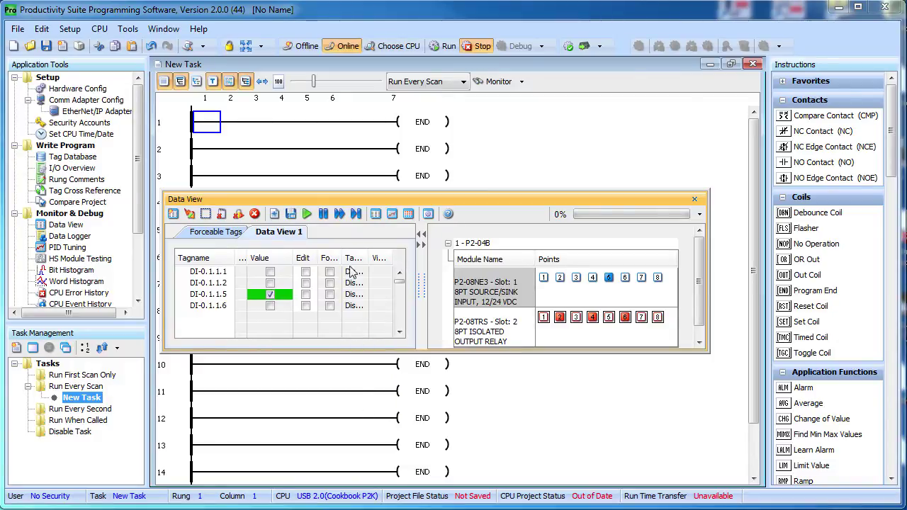
{"action": "right_click", "coordinate": [354, 262]}
{"action": "left_click", "coordinate": [404, 425]}
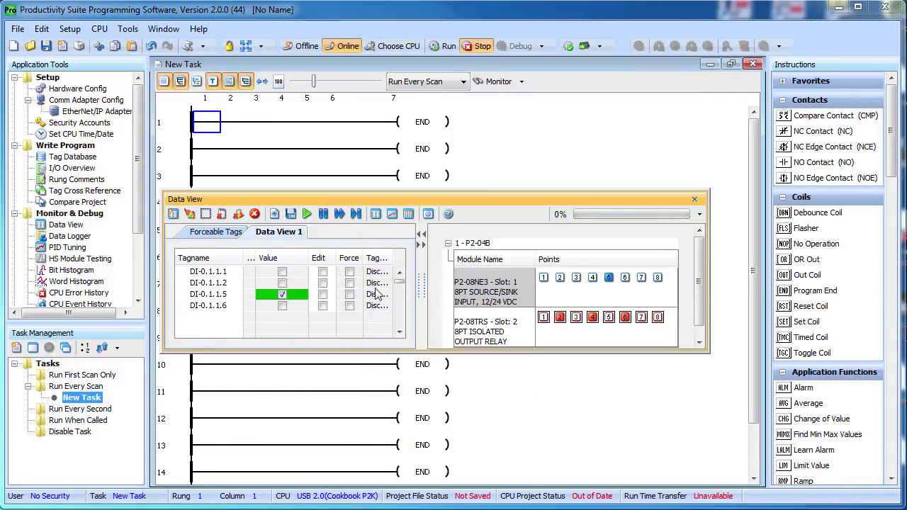
{"action": "right_click", "coordinate": [377, 263]}
{"action": "left_click", "coordinate": [425, 415]}
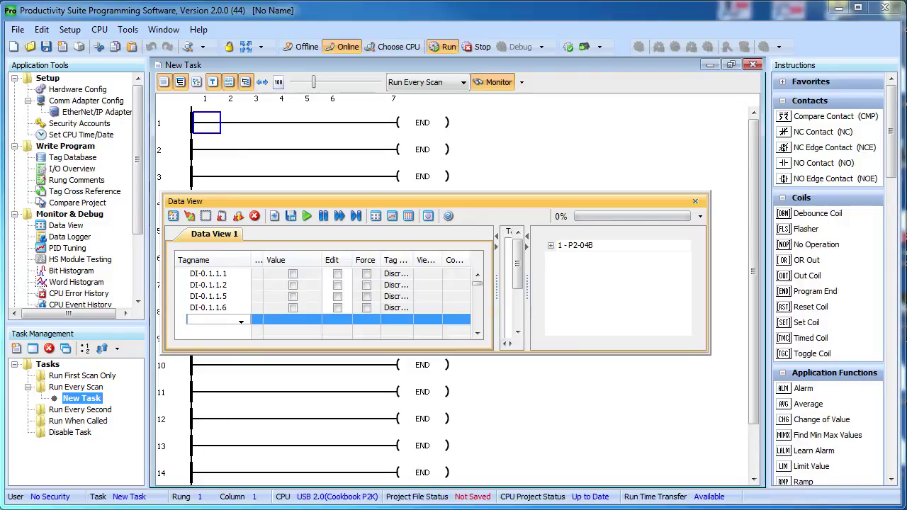
- Close the Data View and place NO contact DI-0.1.1.1 on rung 1
{"action": "left_click", "coordinate": [695, 202]}
{"action": "double_click", "coordinate": [822, 163]}
{"action": "type", "text": "DI-0.1.1.1"}
{"action": "key", "text": "Return"}
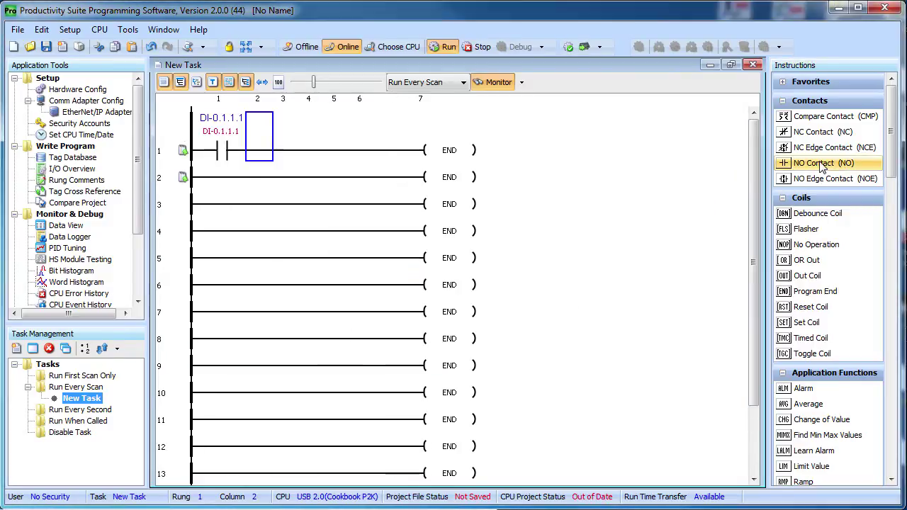
{"action": "key", "text": "Down"}
{"action": "key", "text": "Left"}
- Place NO contact DI-0.1.1.2 on rung 2
{"action": "double_click", "coordinate": [822, 163]}
{"action": "type", "text": "DI-0.1.1.2"}
{"action": "key", "text": "Return"}
{"action": "key", "text": "Down"}
{"action": "key", "text": "Left"}
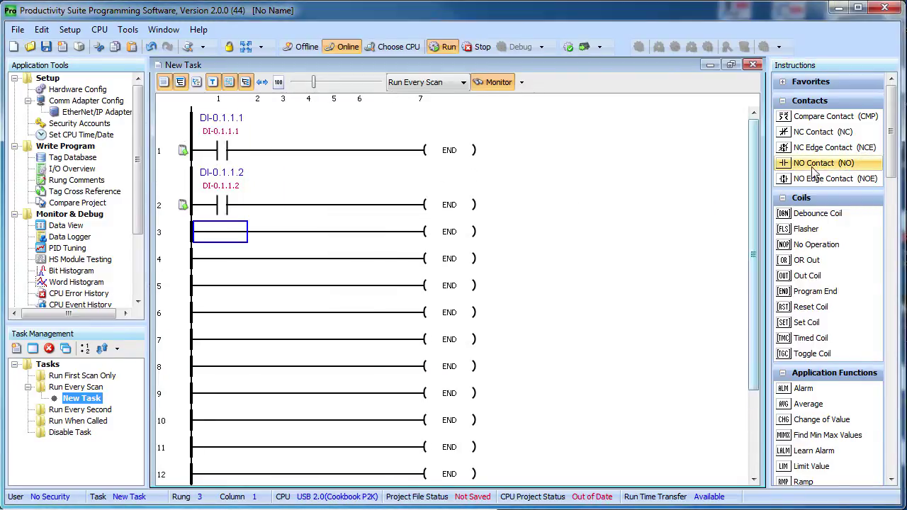
- Place NO contact DI-0.1.1.5 on rung 3 and enter DI-0.1.1.6 for rung 4's contact
{"action": "double_click", "coordinate": [822, 163]}
{"action": "type", "text": "di-0.1.1.5"}
{"action": "key", "text": "Return"}
{"action": "key", "text": "Down"}
{"action": "key", "text": "Left"}
{"action": "double_click", "coordinate": [822, 163]}
{"action": "type", "text": "di-0.1.1.6"}
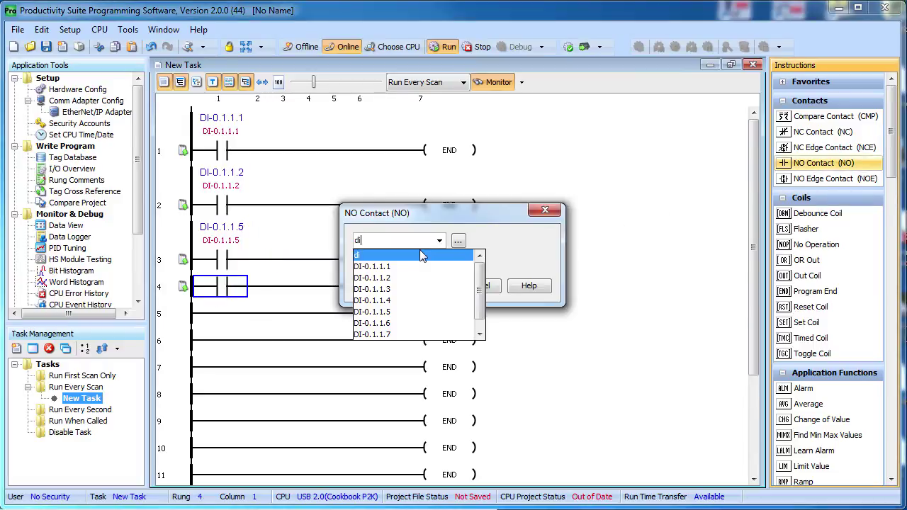